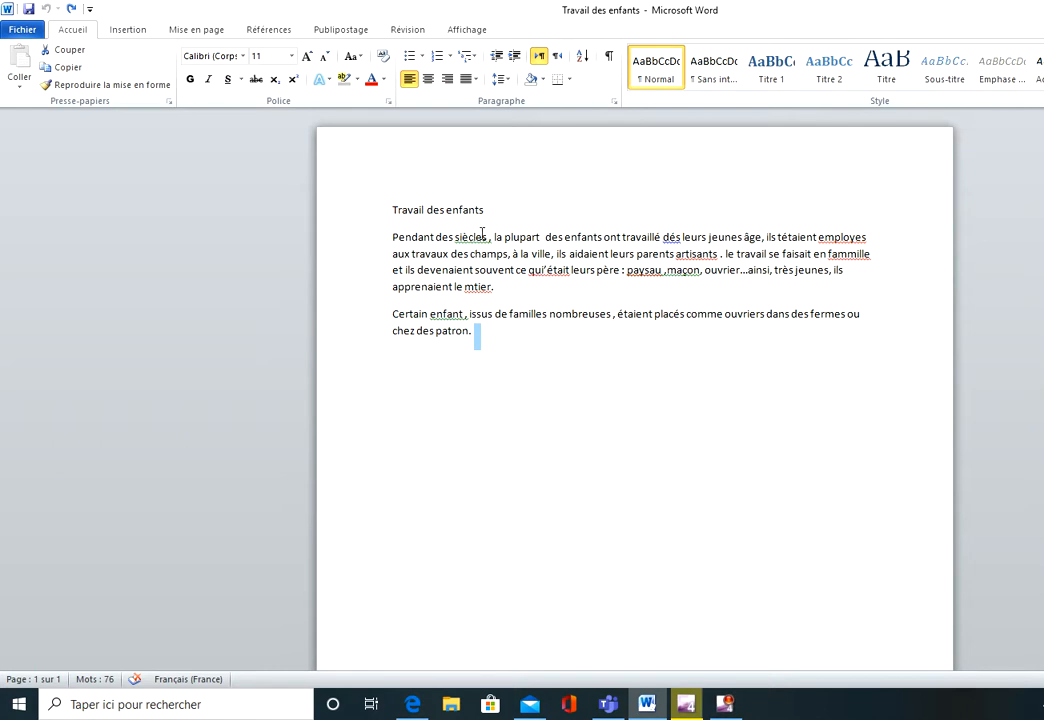
Apply the proofing suggestions "siècles," for the misplaced comma and "dès" for "dés" in the first line of the first paragraph
{"action": "right_click", "coordinate": [476, 238]}
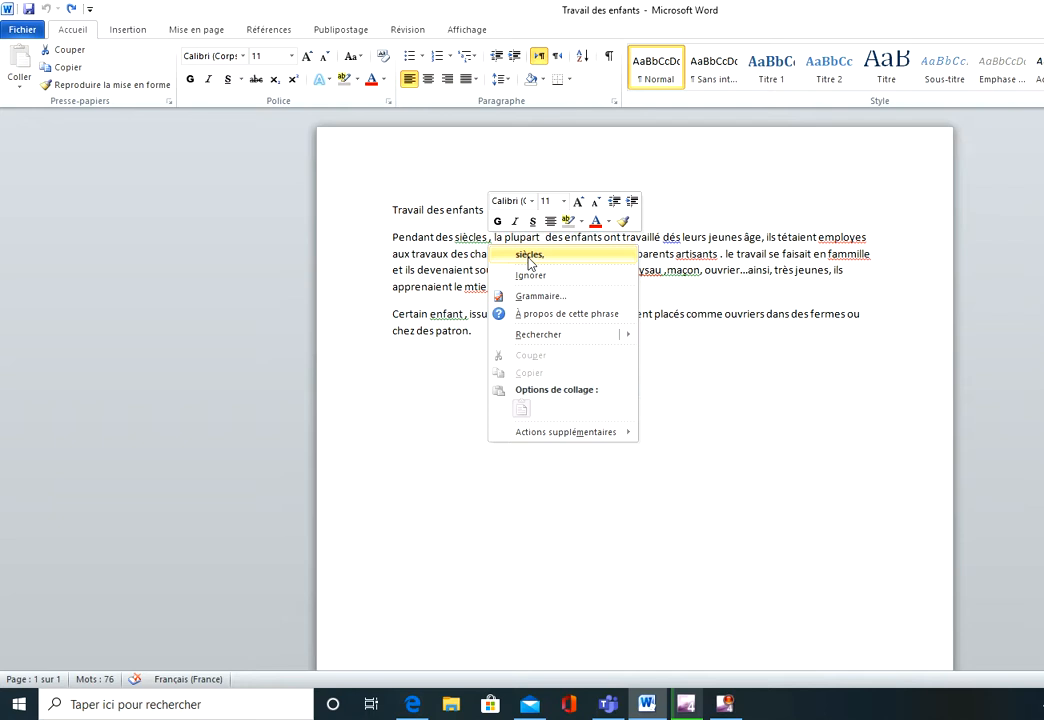
{"action": "left_click", "coordinate": [529, 256]}
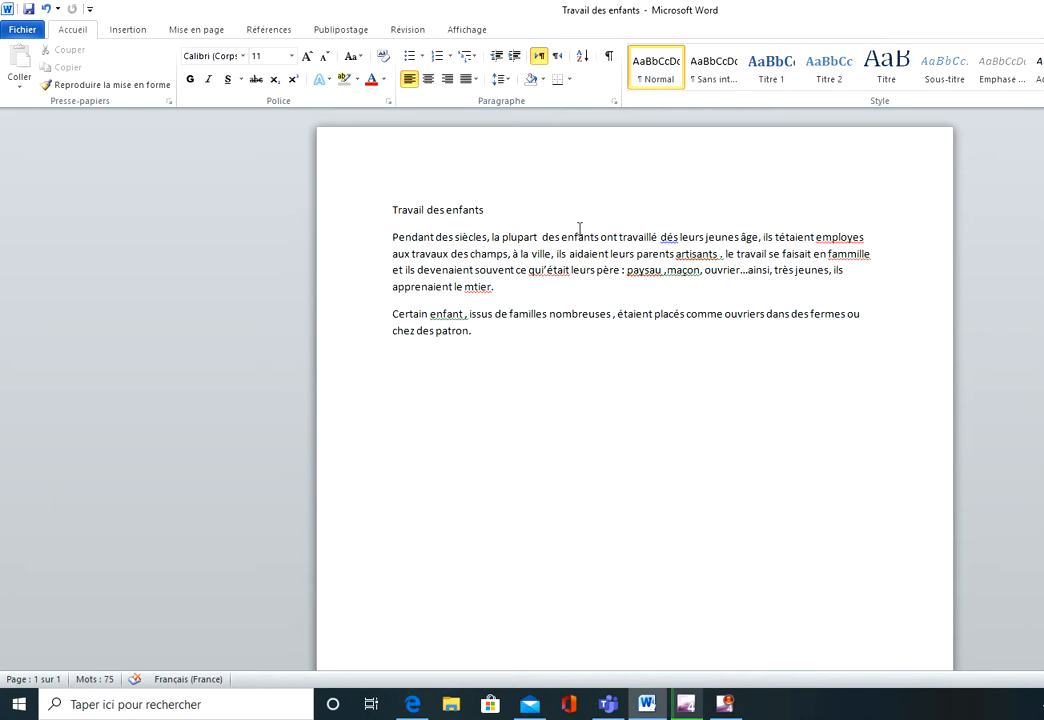
{"action": "right_click", "coordinate": [672, 238]}
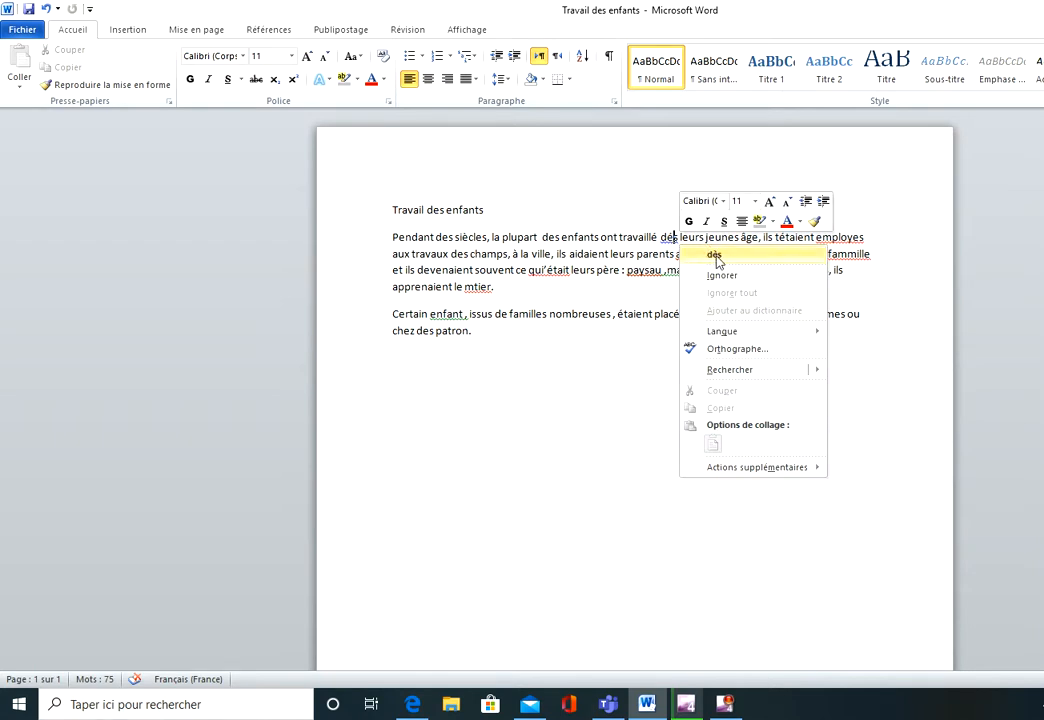
{"action": "left_click", "coordinate": [716, 256]}
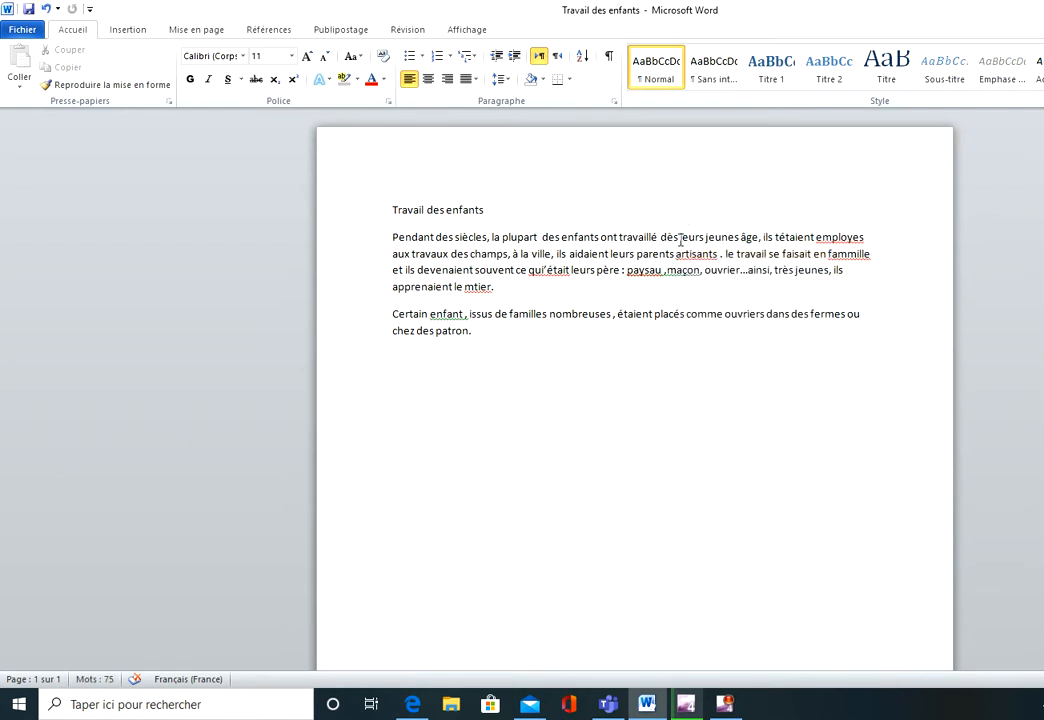
Correct "employes" to "employés" and remove the extra initial "t" from "tétaient" in the first paragraph
{"action": "right_click", "coordinate": [848, 237]}
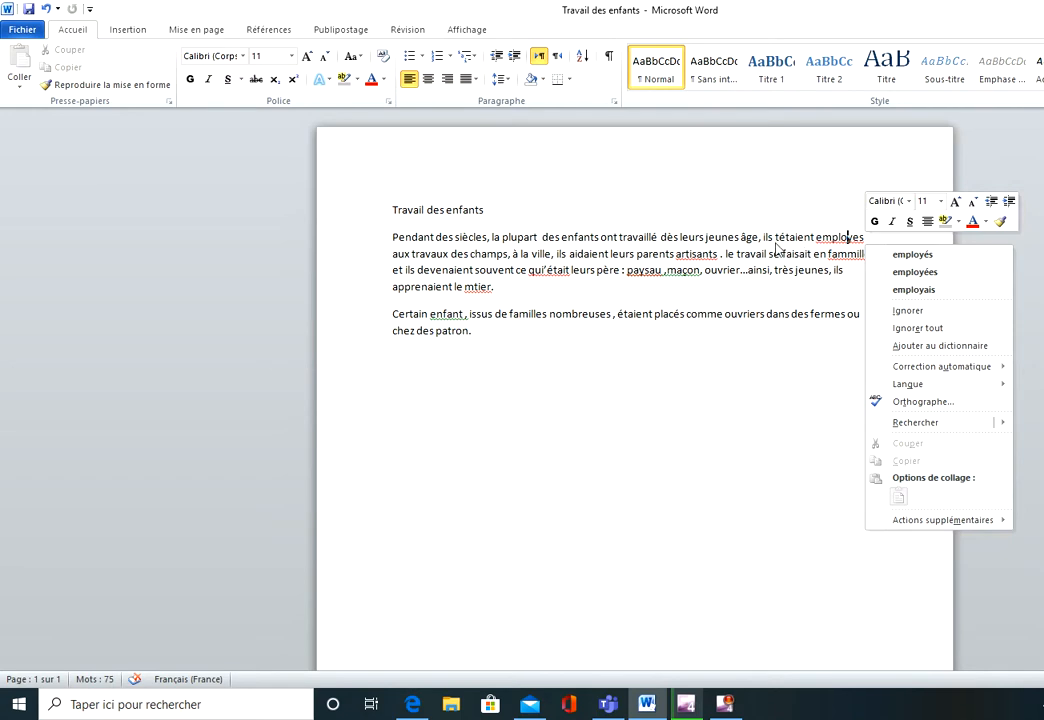
{"action": "left_click", "coordinate": [920, 256]}
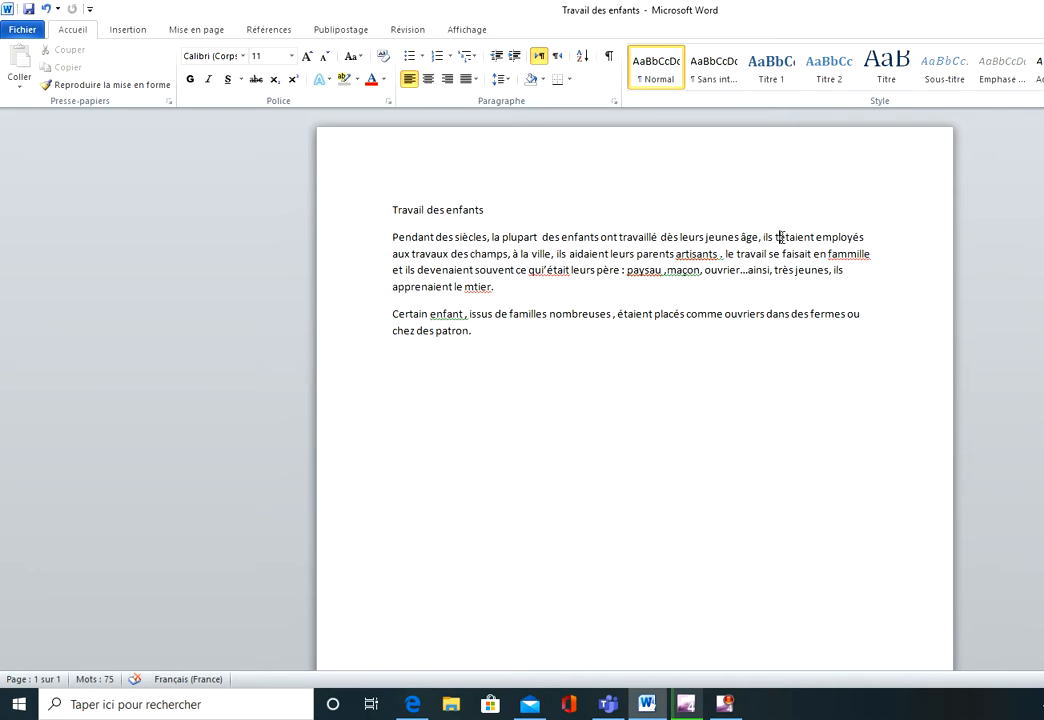
{"action": "left_click_drag", "start_coordinate": [776, 237], "coordinate": [782, 237]}
{"action": "key", "text": "Delete"}
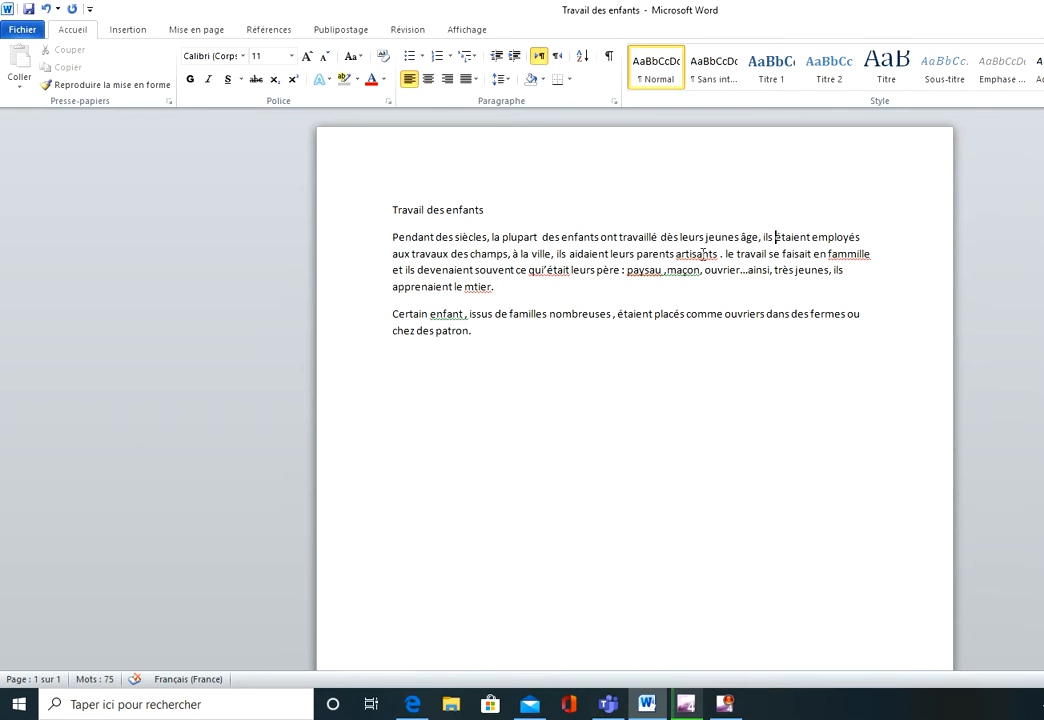
Correct "artisants" to "artisans" and remove the space before the period that follows it
{"action": "right_click", "coordinate": [703, 254]}
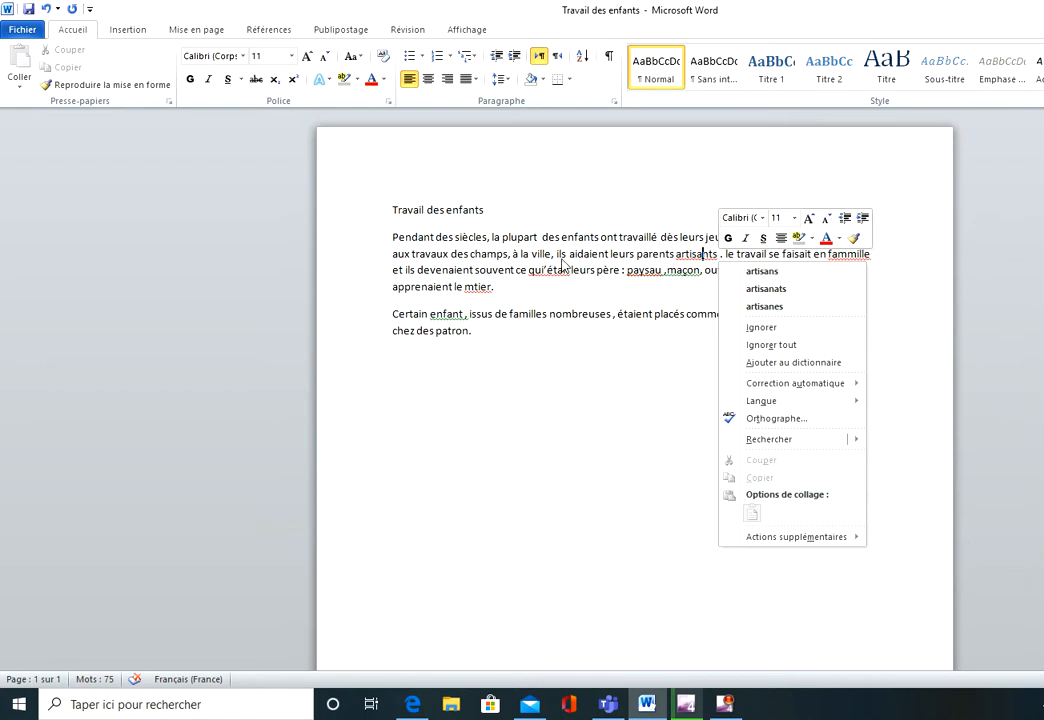
{"action": "left_click", "coordinate": [760, 272]}
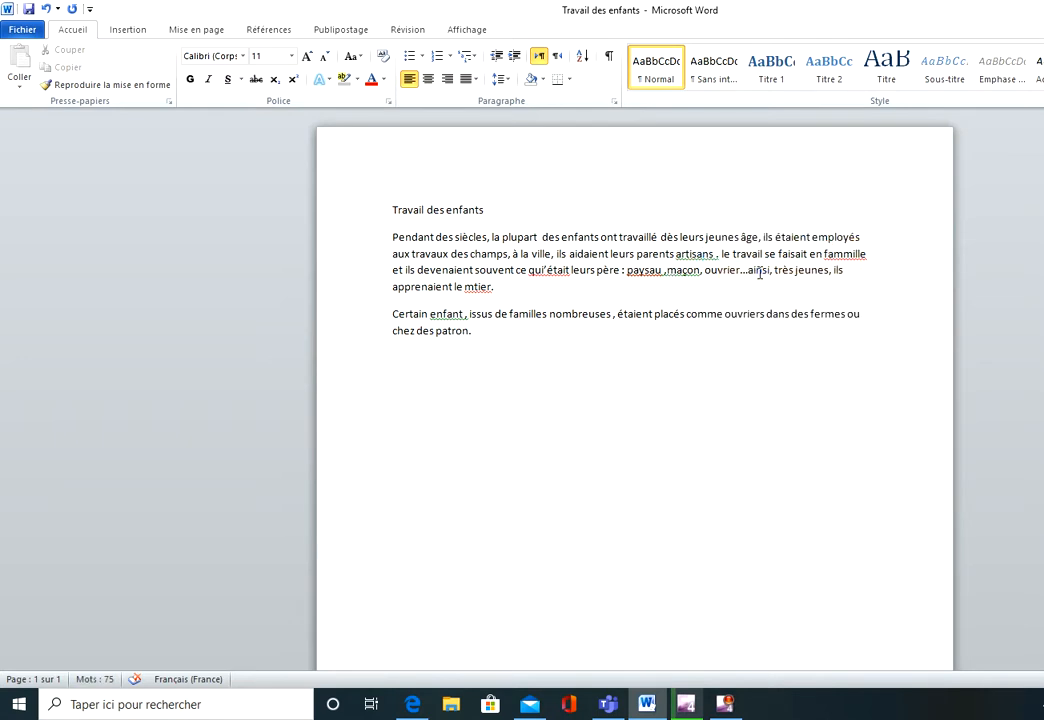
{"action": "type", "text": "."}
{"action": "key", "text": "Left"}
{"action": "right_click", "coordinate": [714, 255]}
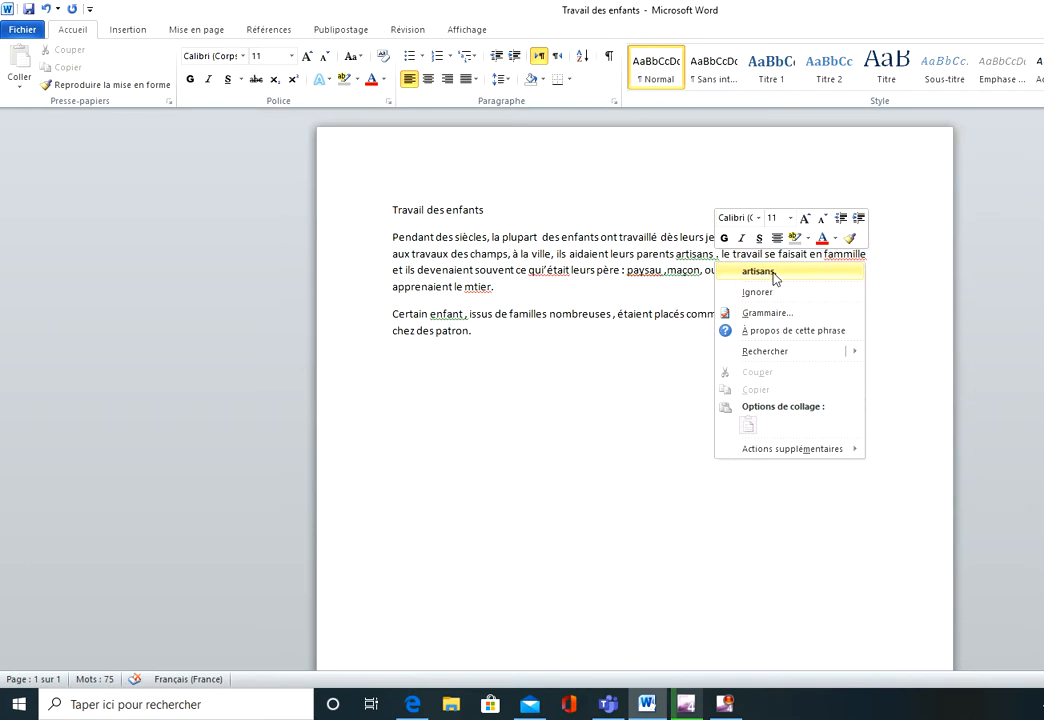
{"action": "left_click", "coordinate": [772, 272]}
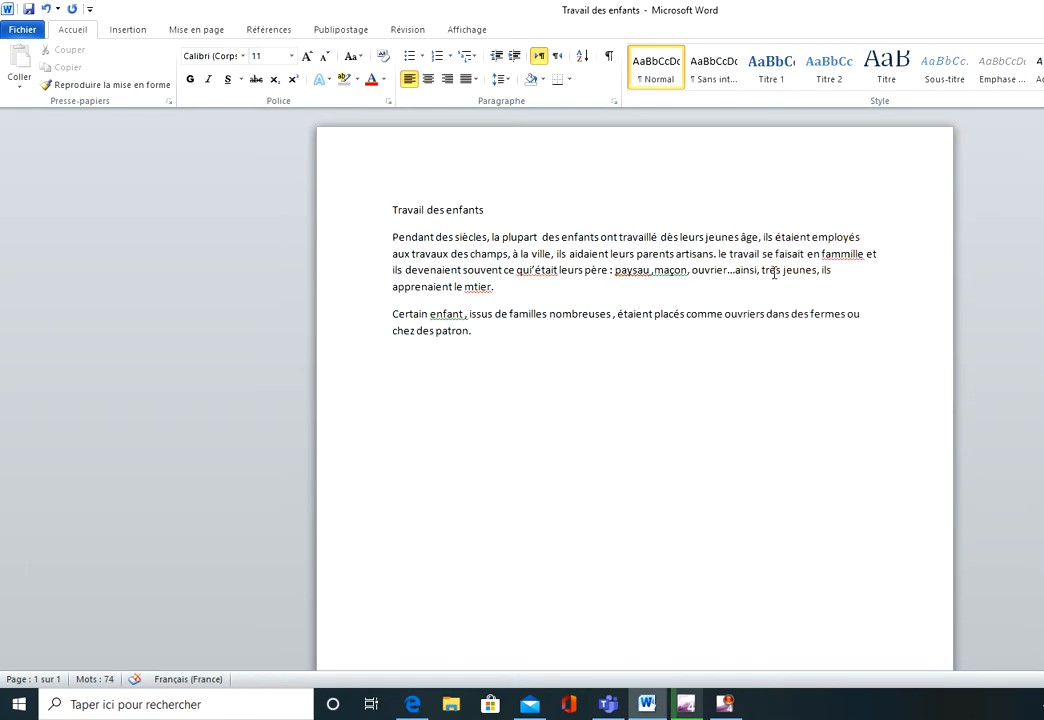
Replace the misspelled words "fammille" and "mtier" in the first paragraph with the suggestions "famille" and "métier"
{"action": "right_click", "coordinate": [837, 254]}
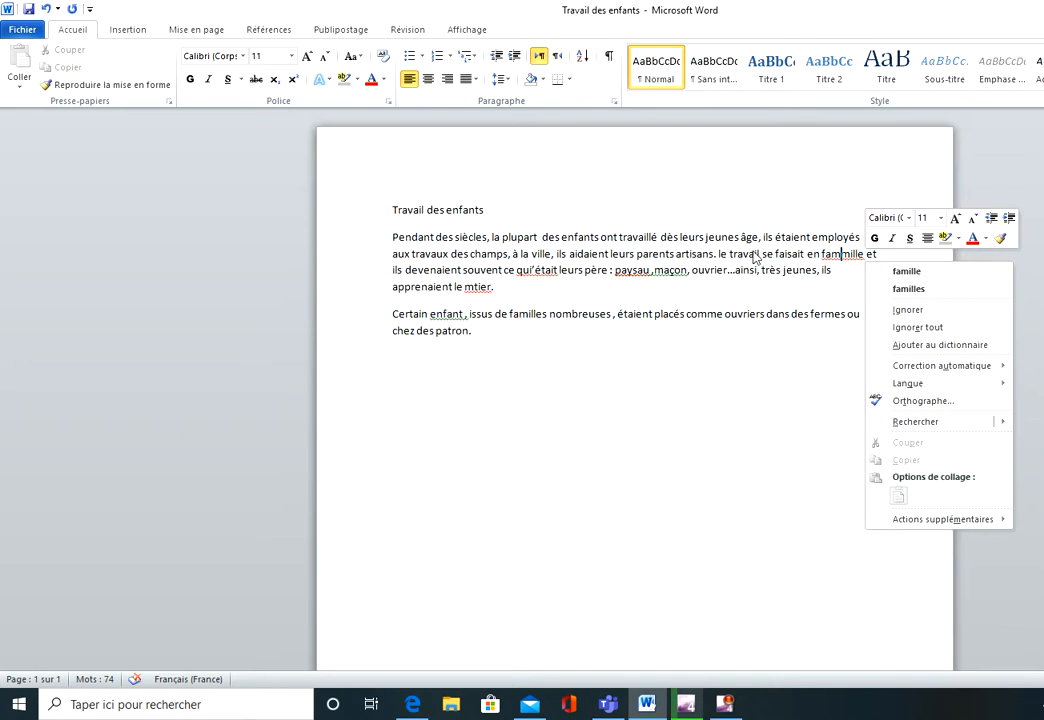
{"action": "left_click", "coordinate": [910, 276]}
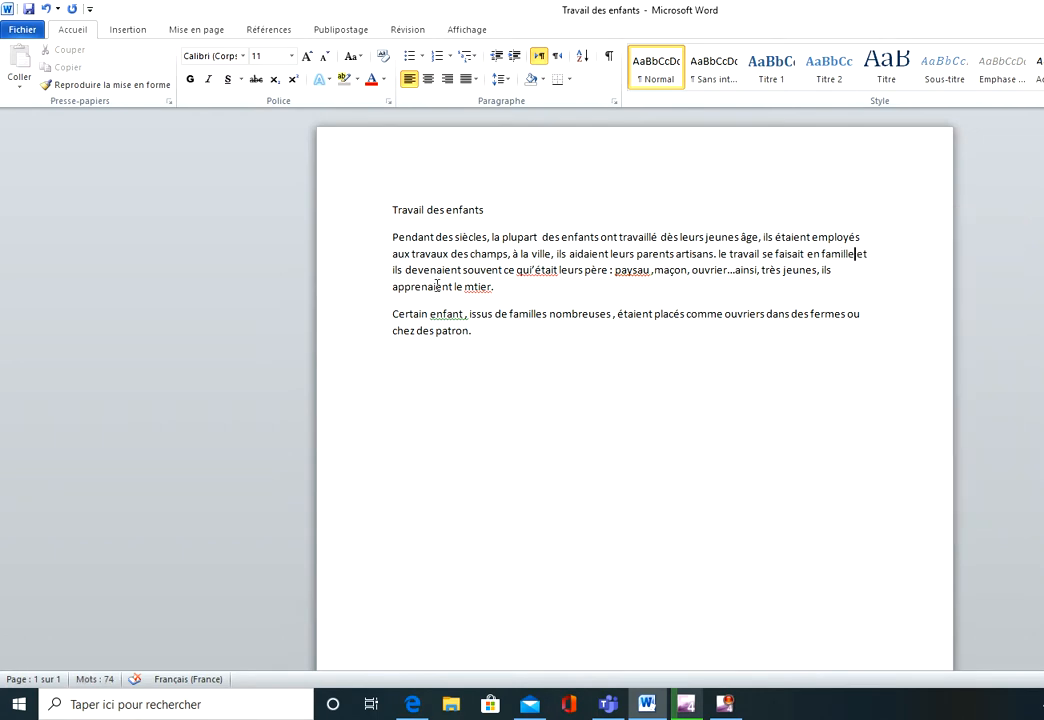
{"action": "right_click", "coordinate": [481, 288]}
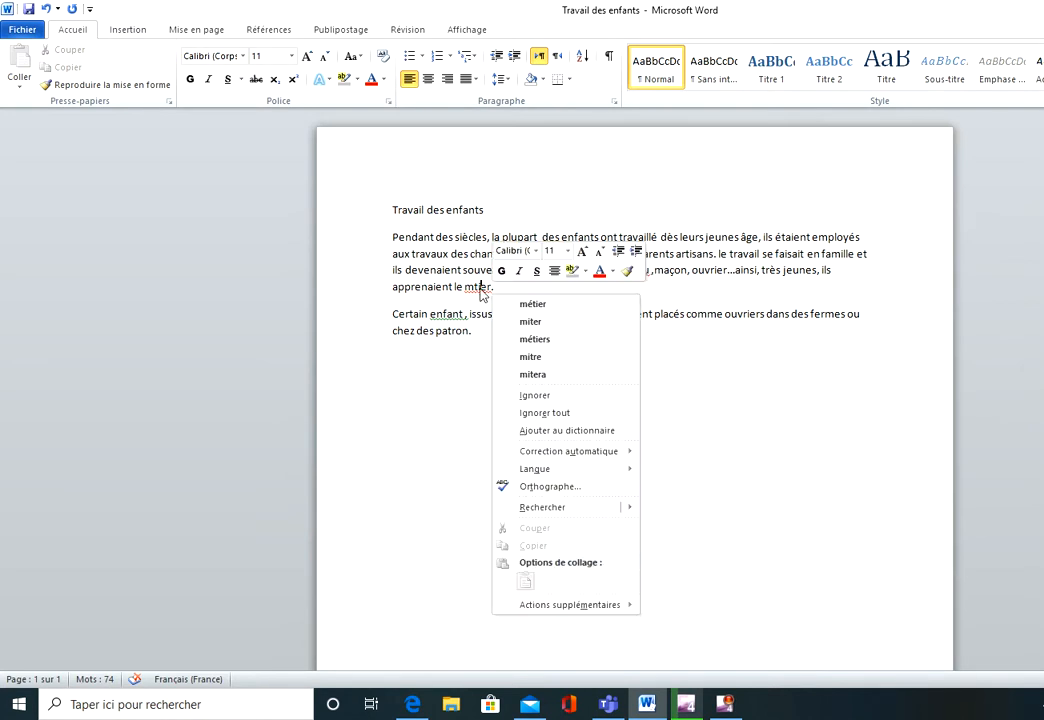
{"action": "left_click", "coordinate": [533, 304]}
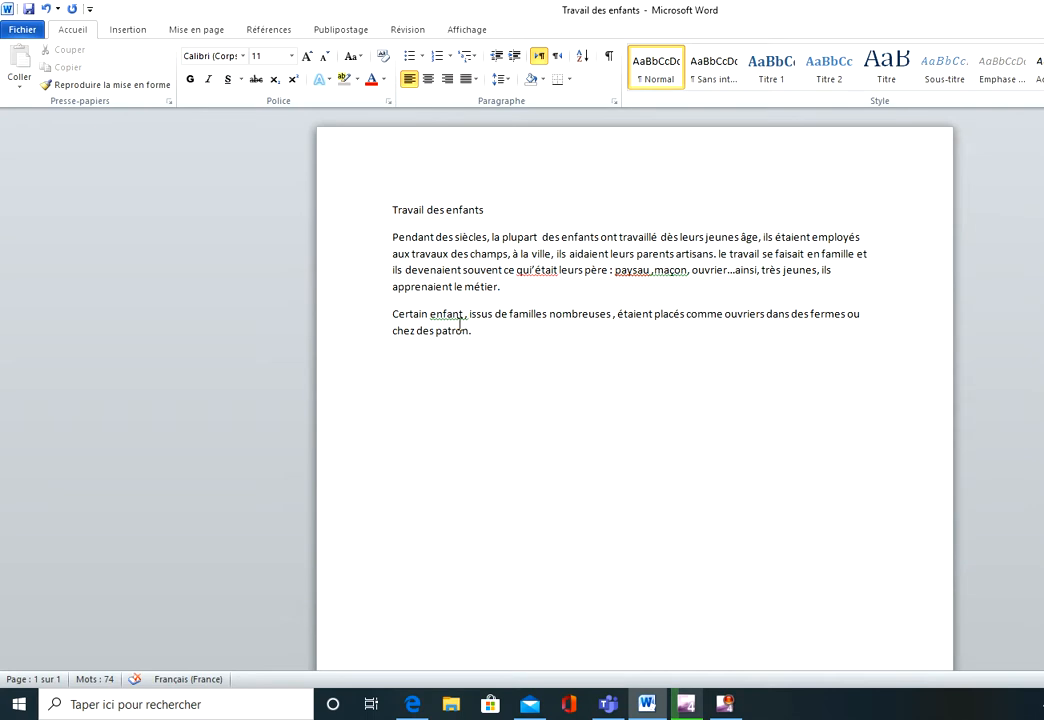
{"action": "type", "text": "."}
{"action": "key", "text": "BackSpace"}
Correct "qui'était" to "qu'était" and "paysau" to "paysan" using the spelling suggestions
{"action": "right_click", "coordinate": [540, 271]}
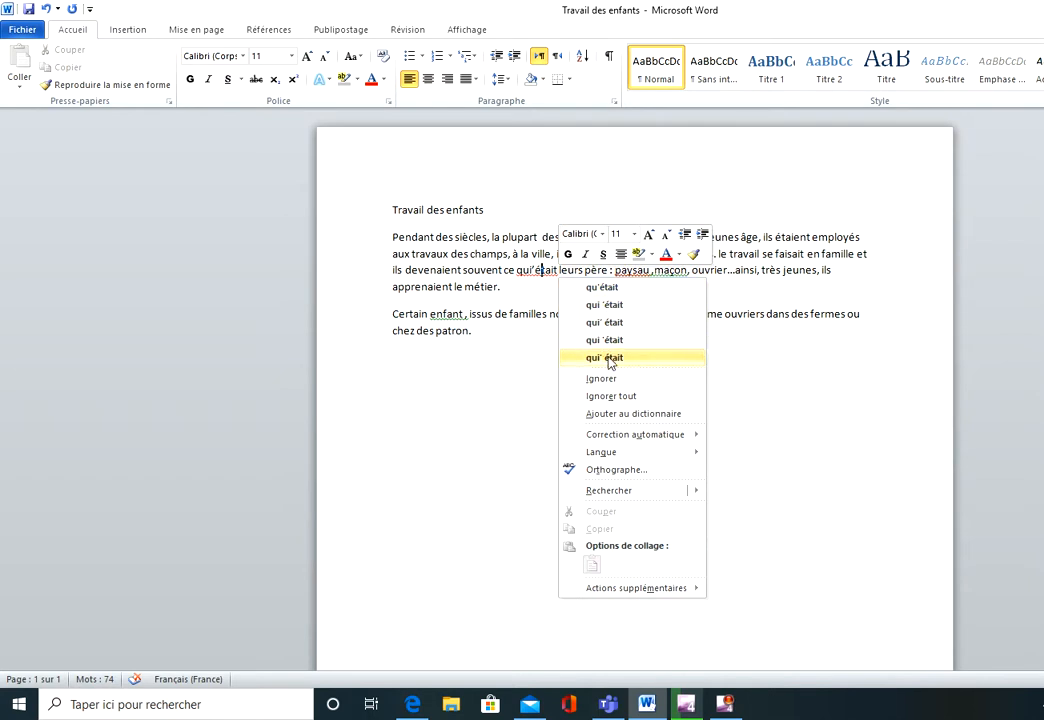
{"action": "left_click", "coordinate": [603, 294]}
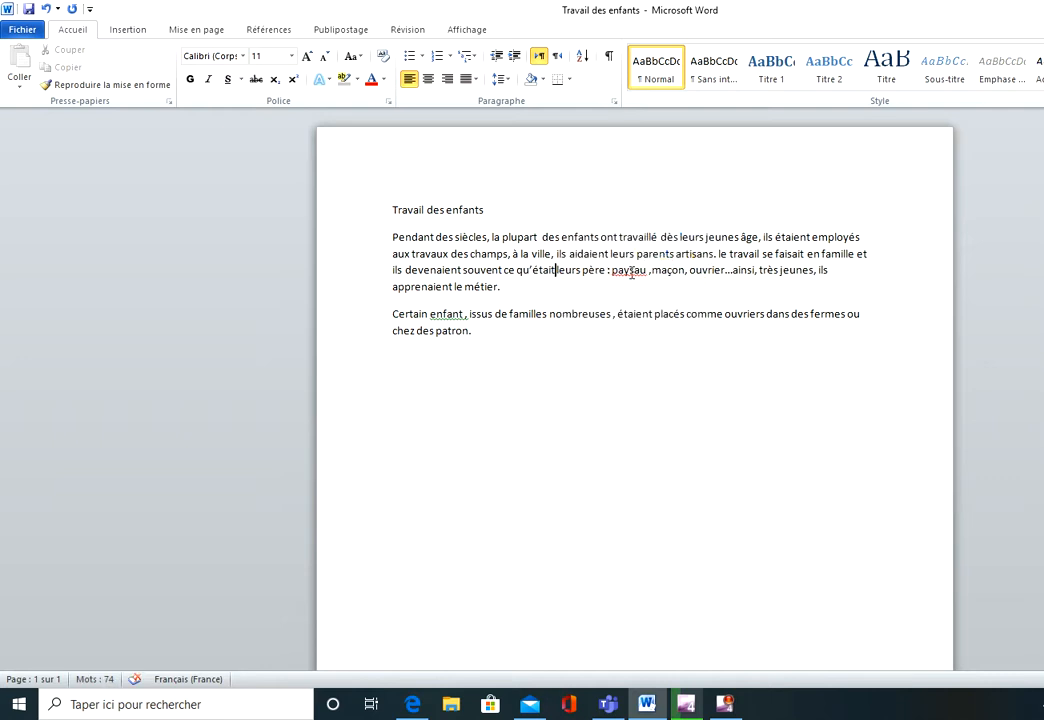
{"action": "right_click", "coordinate": [631, 272]}
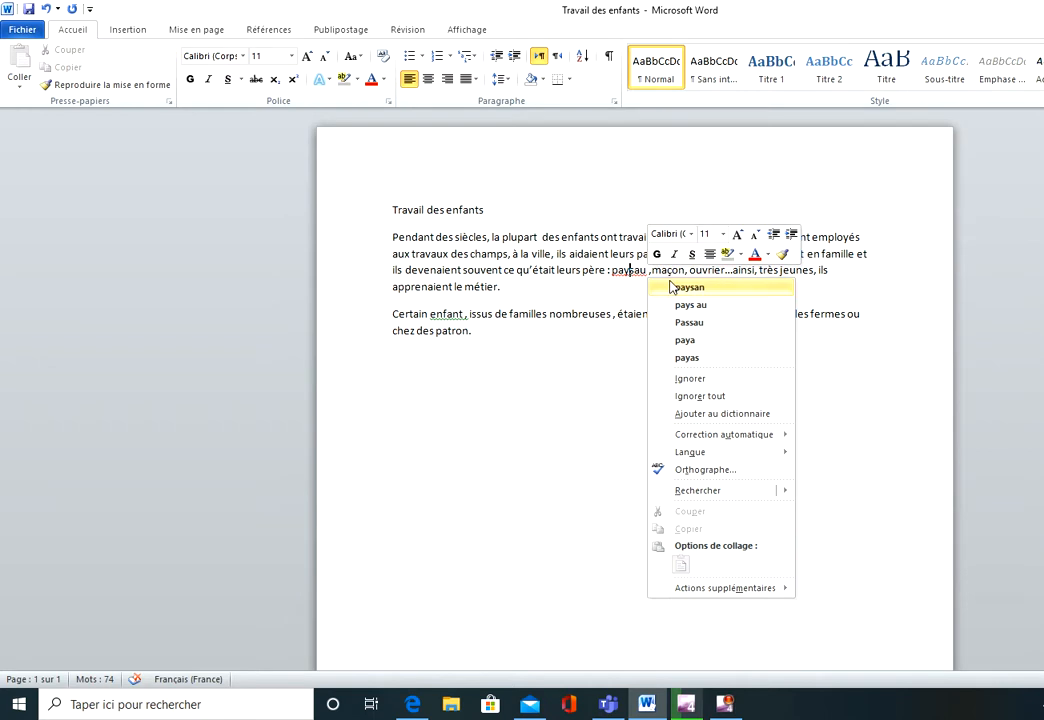
{"action": "left_click", "coordinate": [690, 288]}
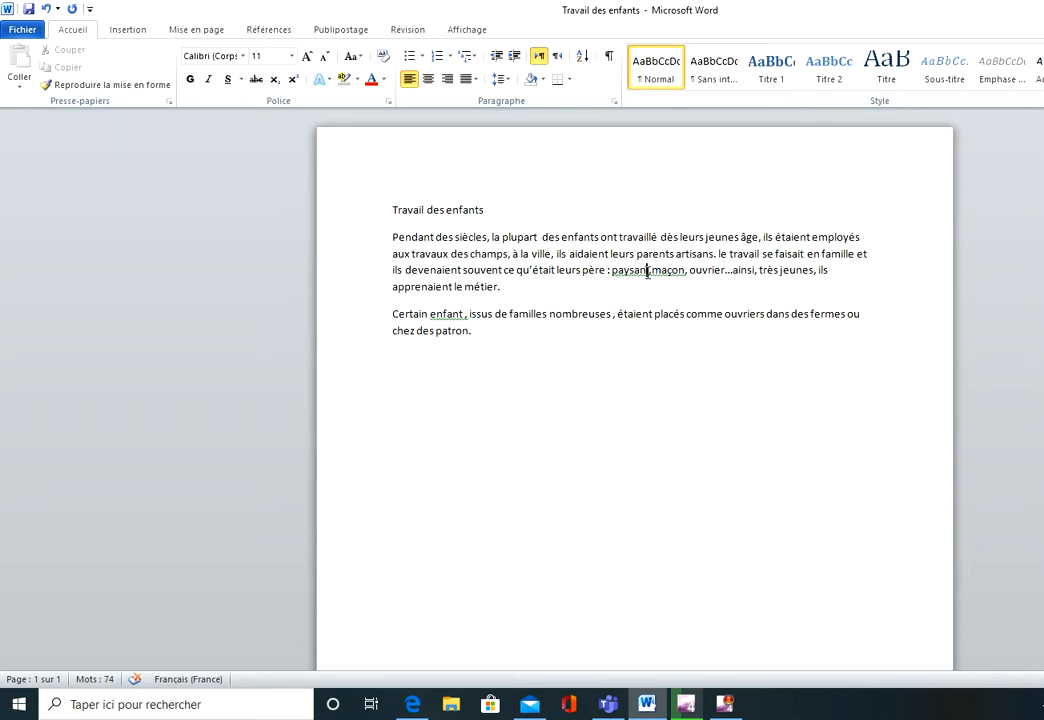
Fix the comma spacing to read "paysan, maçon" and capitalize "Le" at the start of the sentence after "artisans."
{"action": "right_click", "coordinate": [647, 271]}
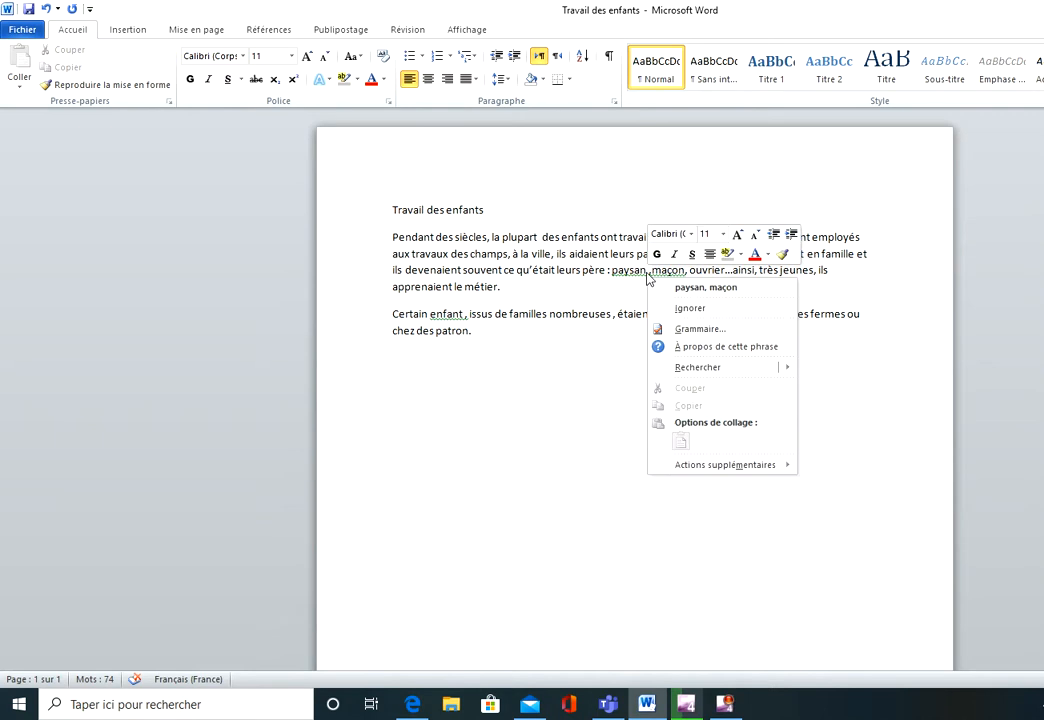
{"action": "left_click", "coordinate": [714, 288]}
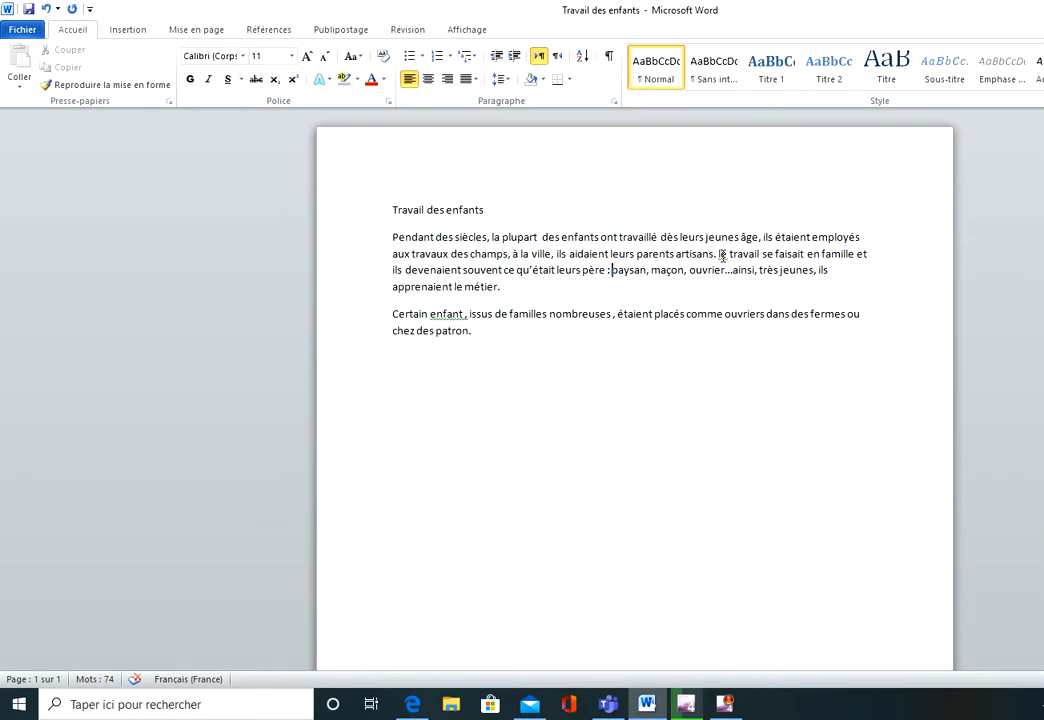
{"action": "right_click", "coordinate": [722, 254]}
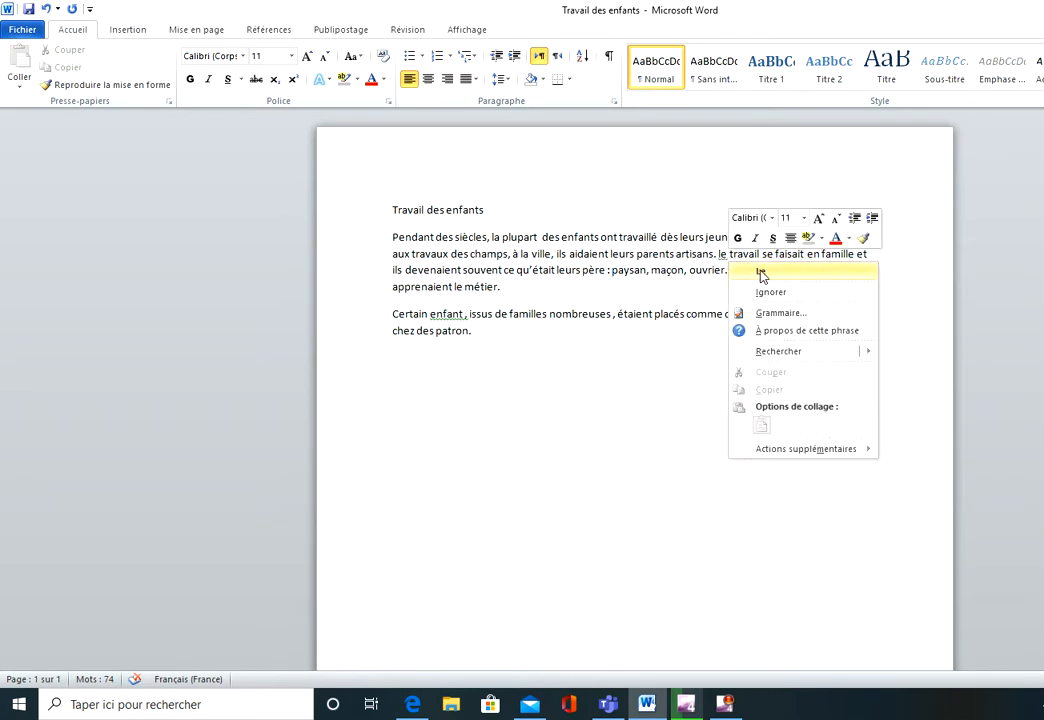
{"action": "left_click", "coordinate": [761, 273]}
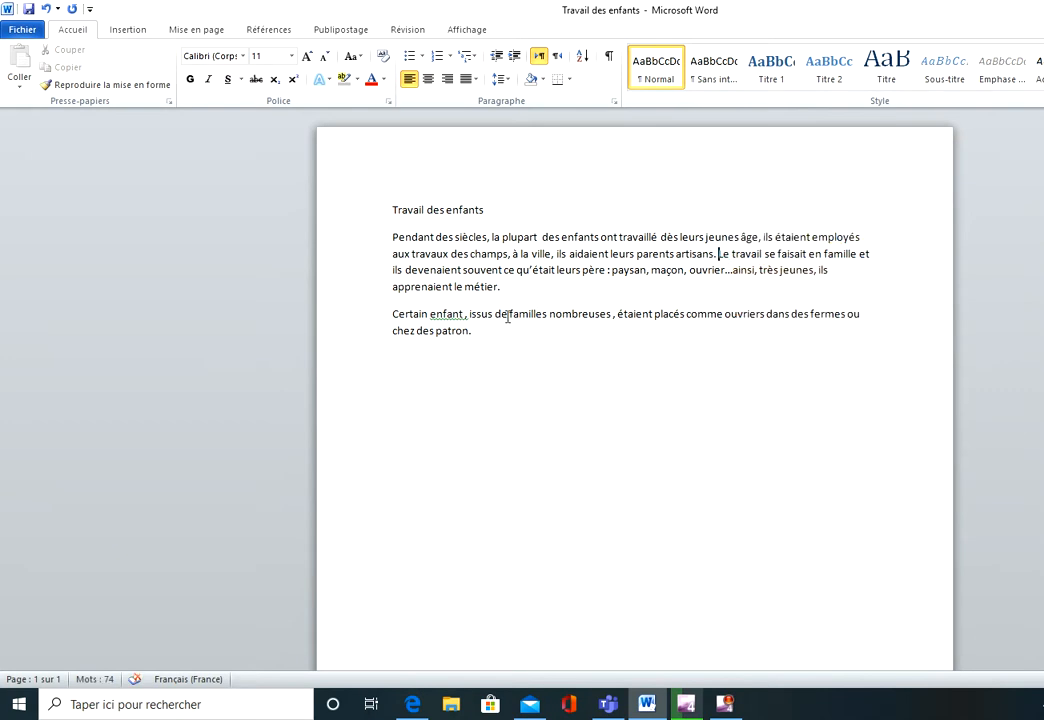
In the second paragraph, remove the spaces before the commas following "enfant" and "nombreuses", and change "patron" to "patrons"
{"action": "right_click", "coordinate": [454, 314]}
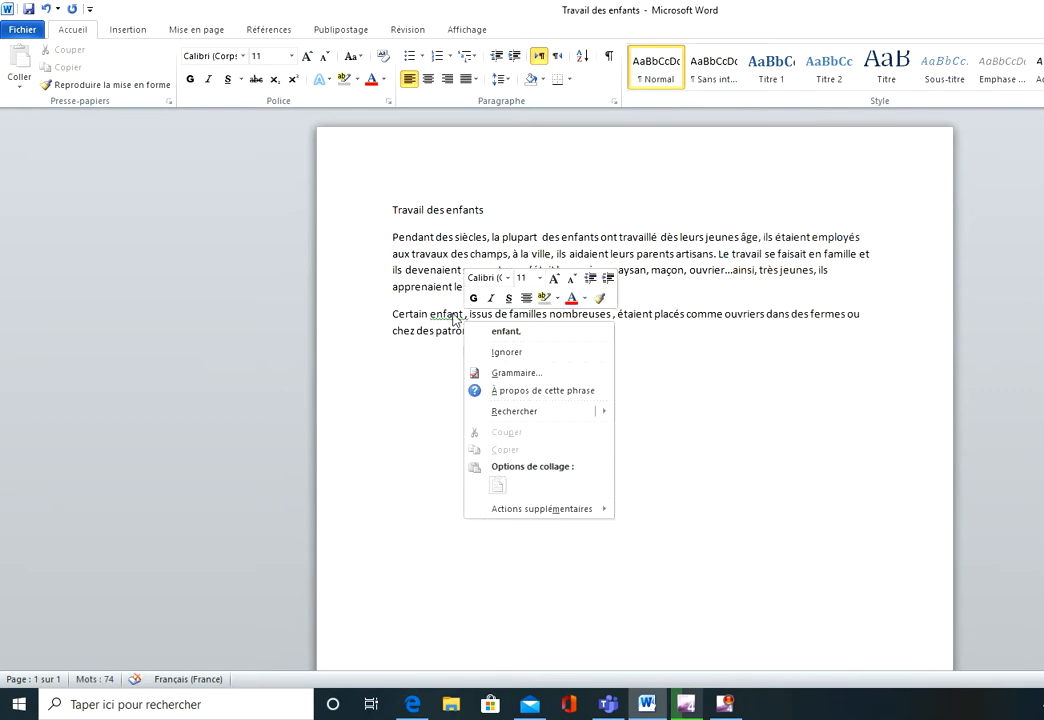
{"action": "left_click", "coordinate": [512, 334]}
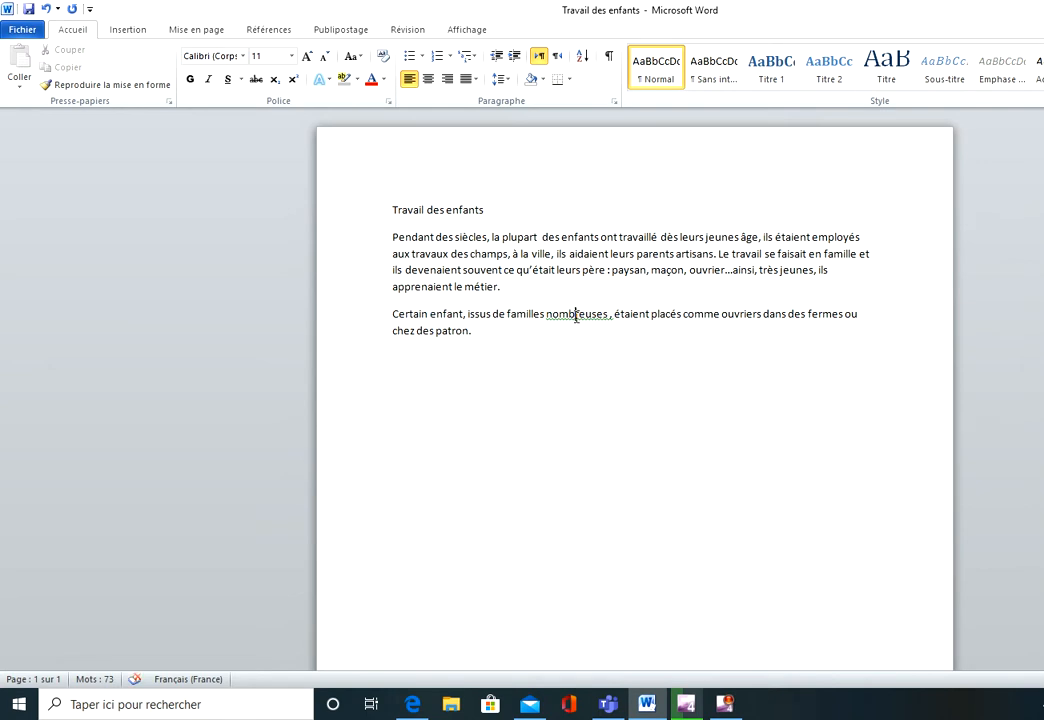
{"action": "right_click", "coordinate": [576, 317]}
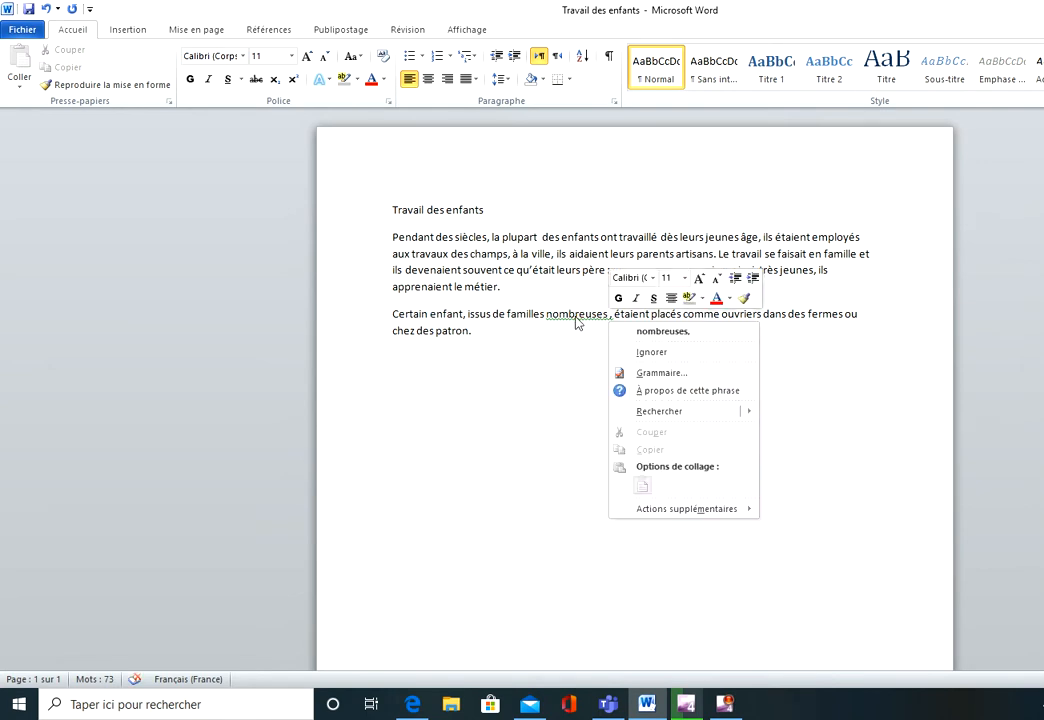
{"action": "left_click", "coordinate": [659, 332]}
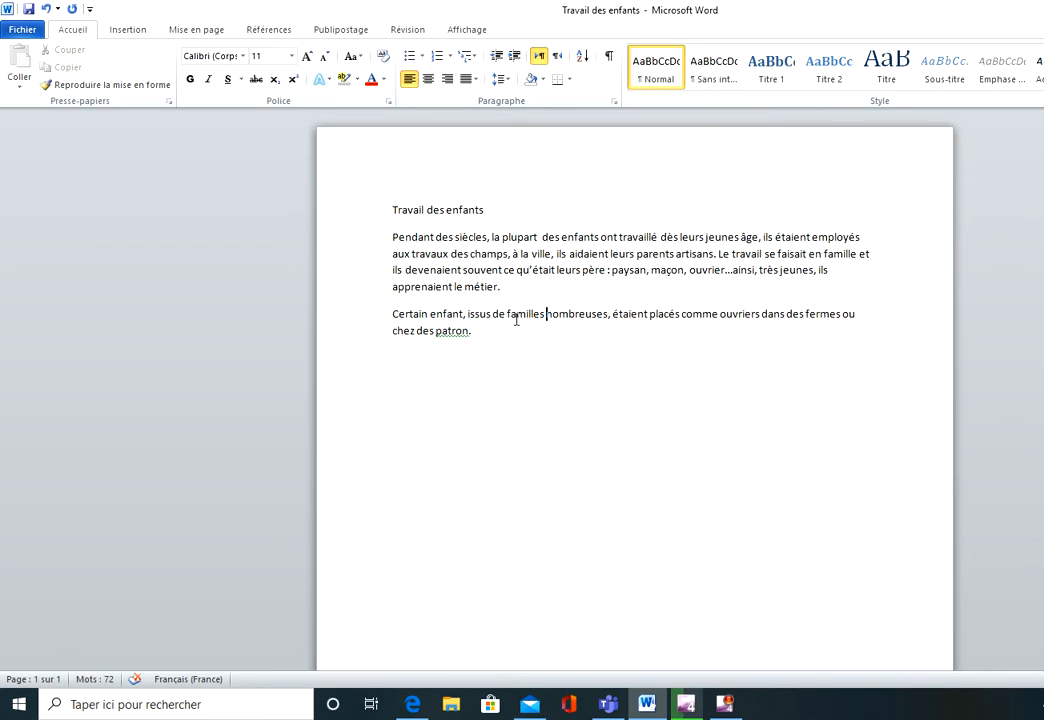
{"action": "right_click", "coordinate": [456, 333]}
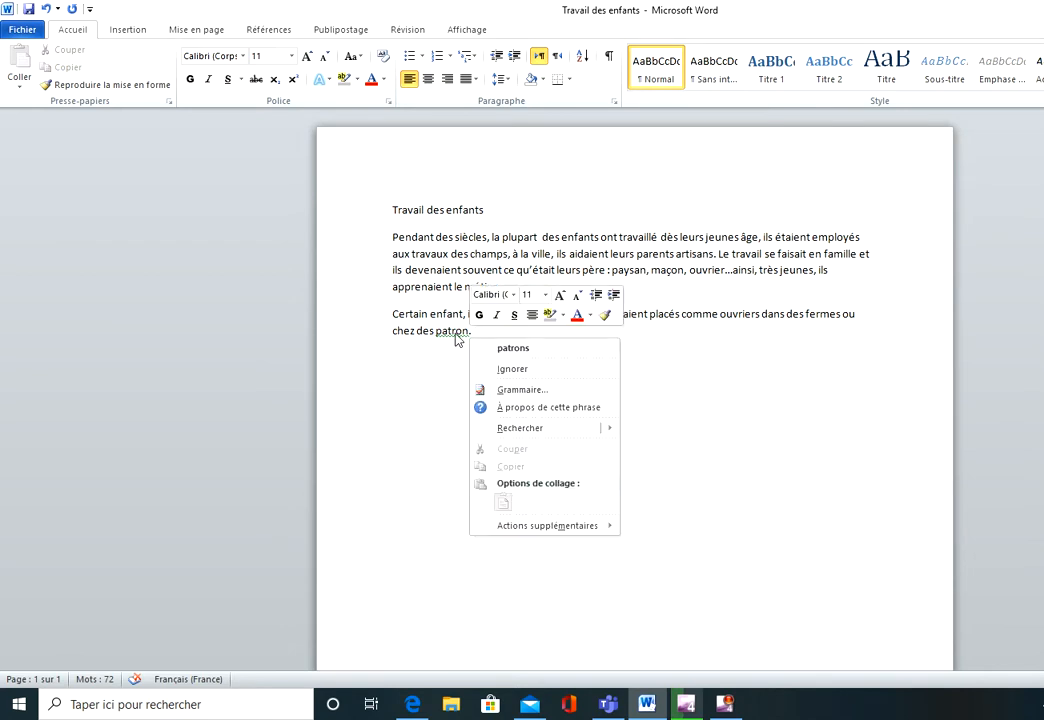
{"action": "left_click", "coordinate": [516, 349]}
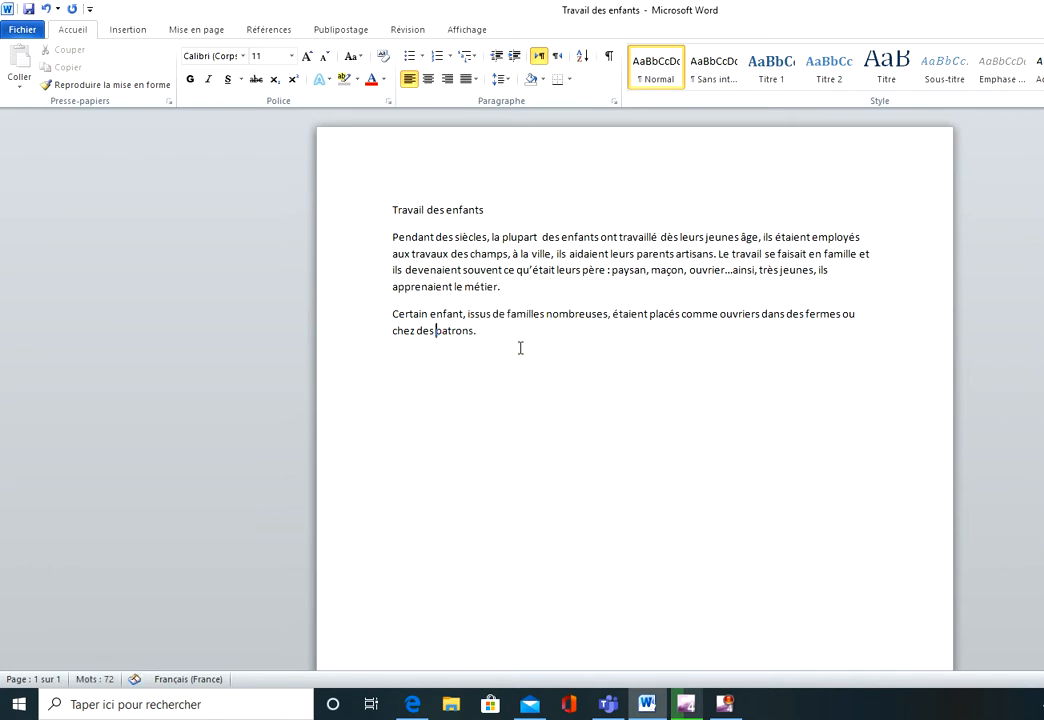